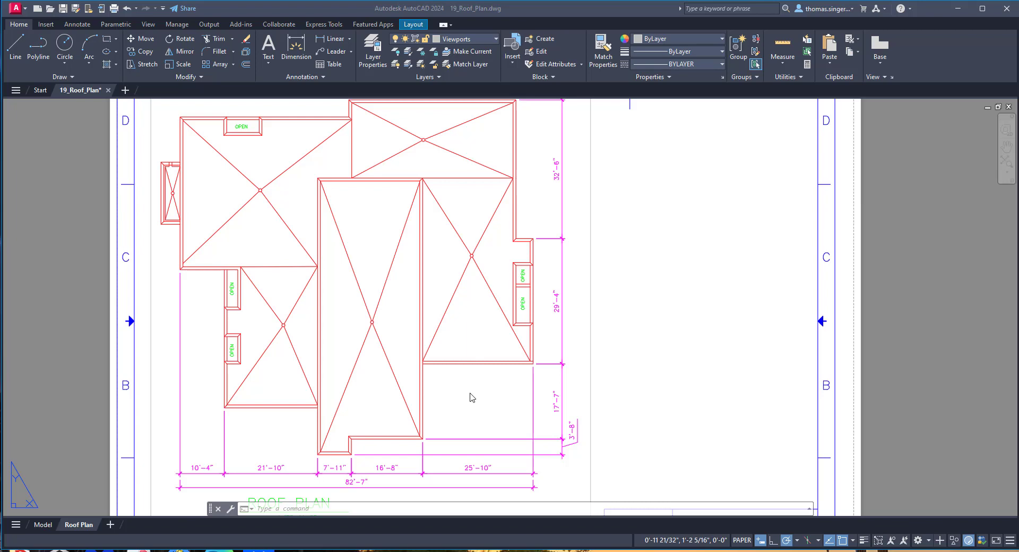
# Step: Zoom out to show the entire Roof Plan title-block sheet
pyautogui.scroll(-2, 662, 257)
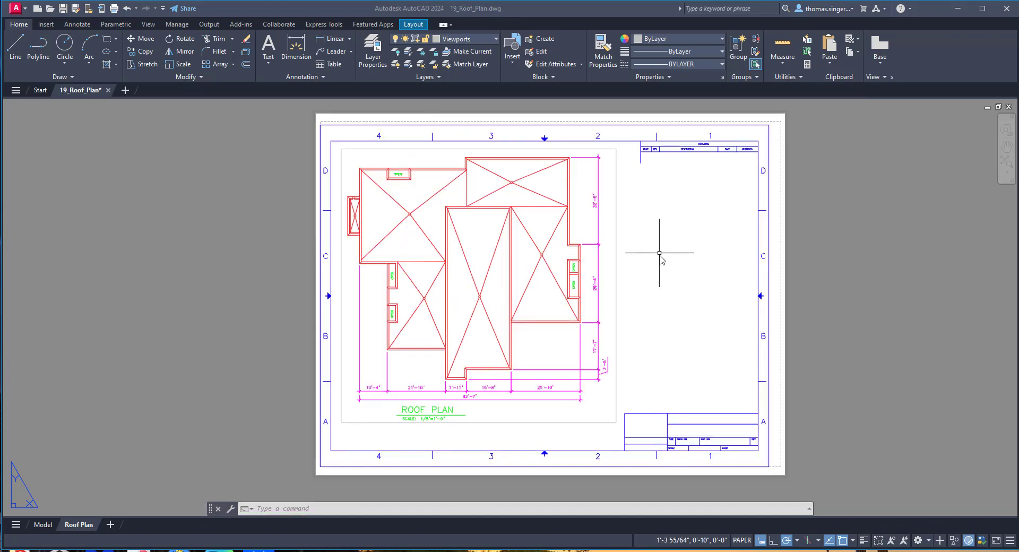
# Step: Add a single viewport in the empty area right of the main roof plan
pyautogui.click(412, 25)
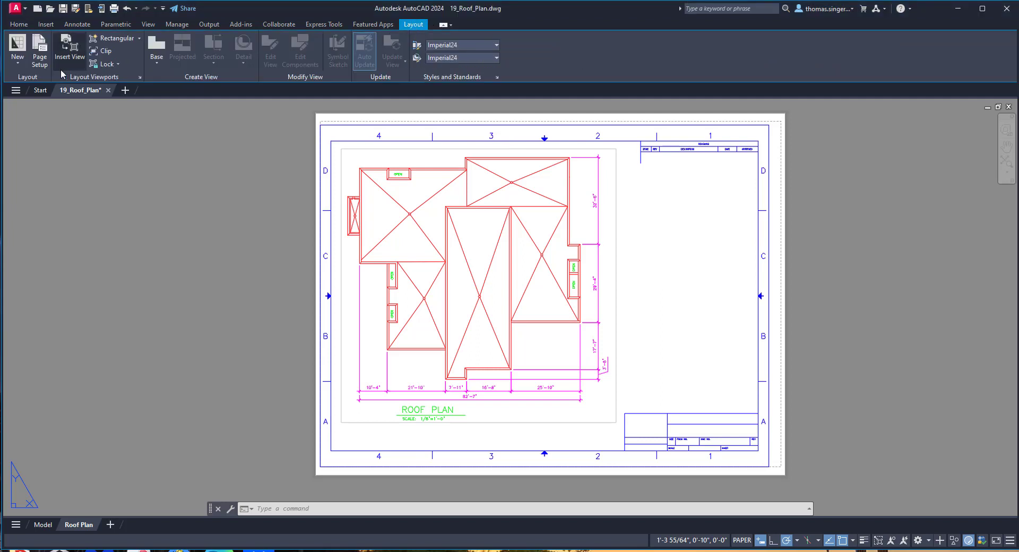
pyautogui.click(140, 78)
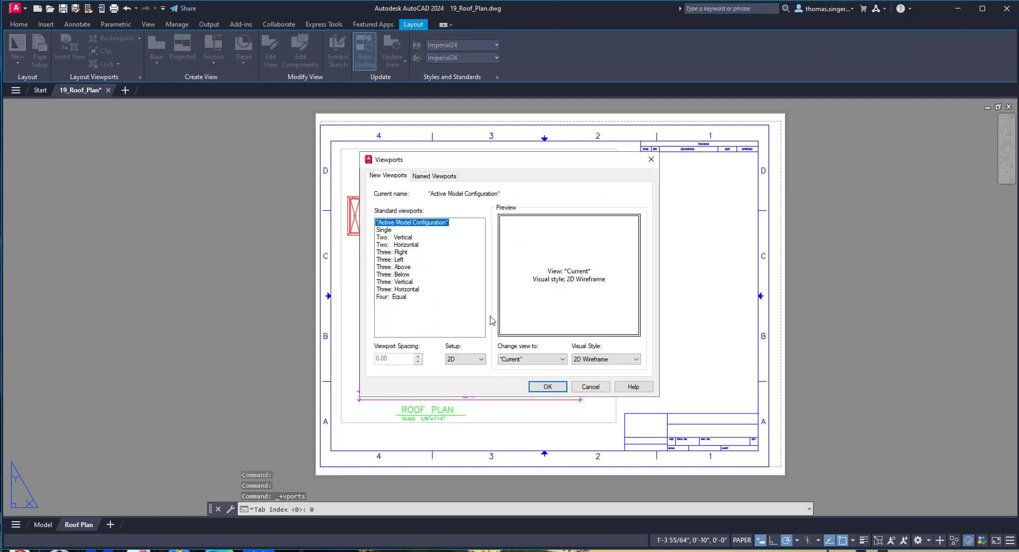
pyautogui.moveTo(483, 166); pyautogui.dragTo(379, 157)
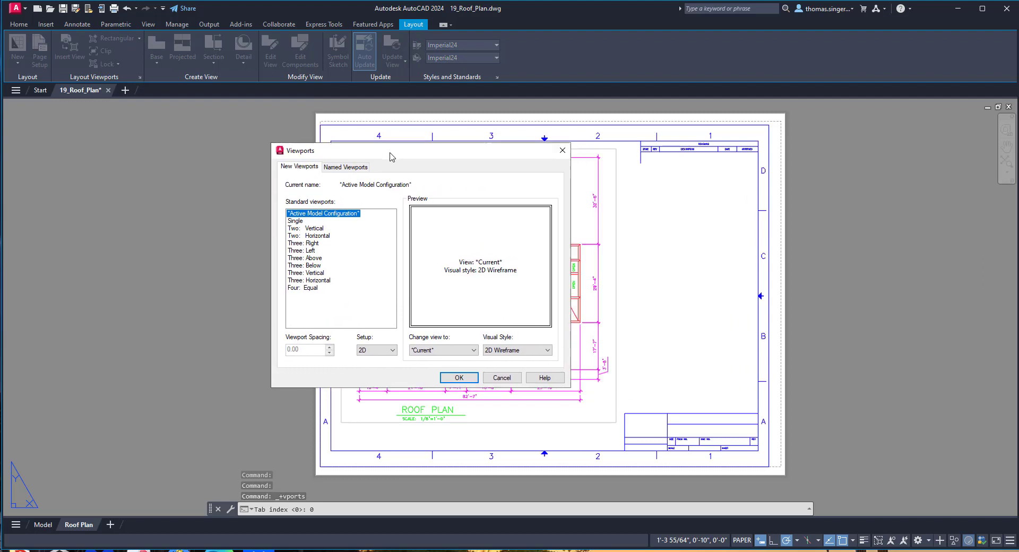
pyautogui.click(281, 220)
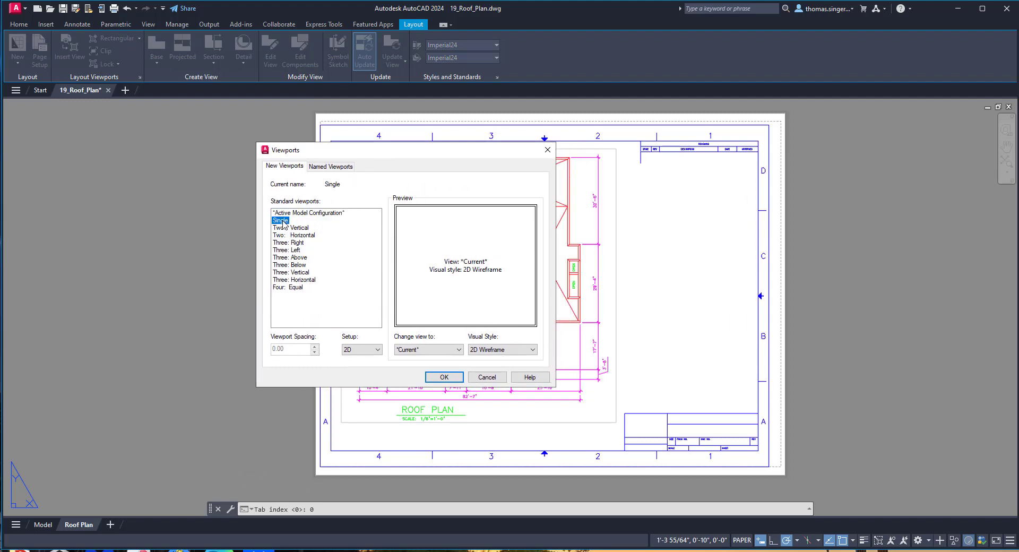
pyautogui.click(443, 377)
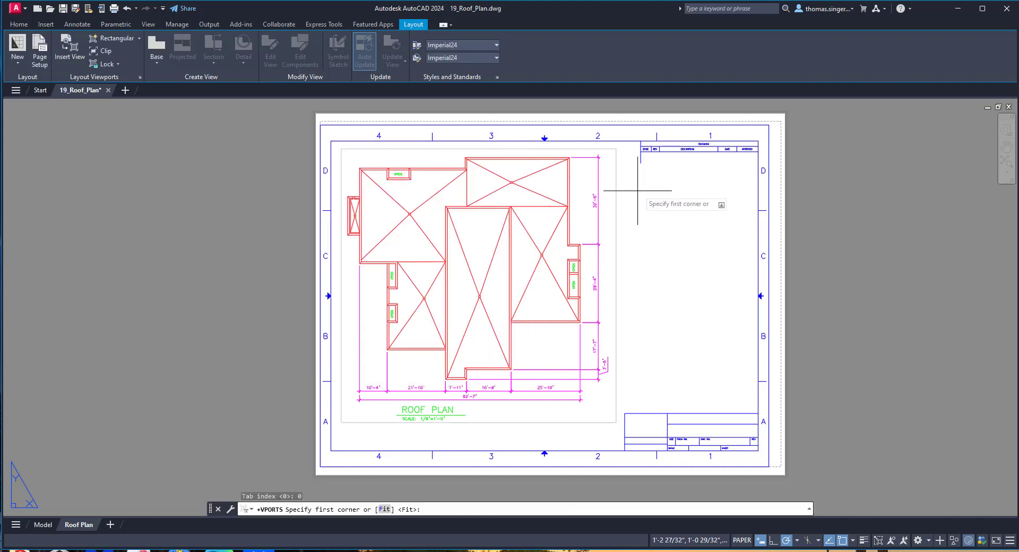
pyautogui.click(639, 174)
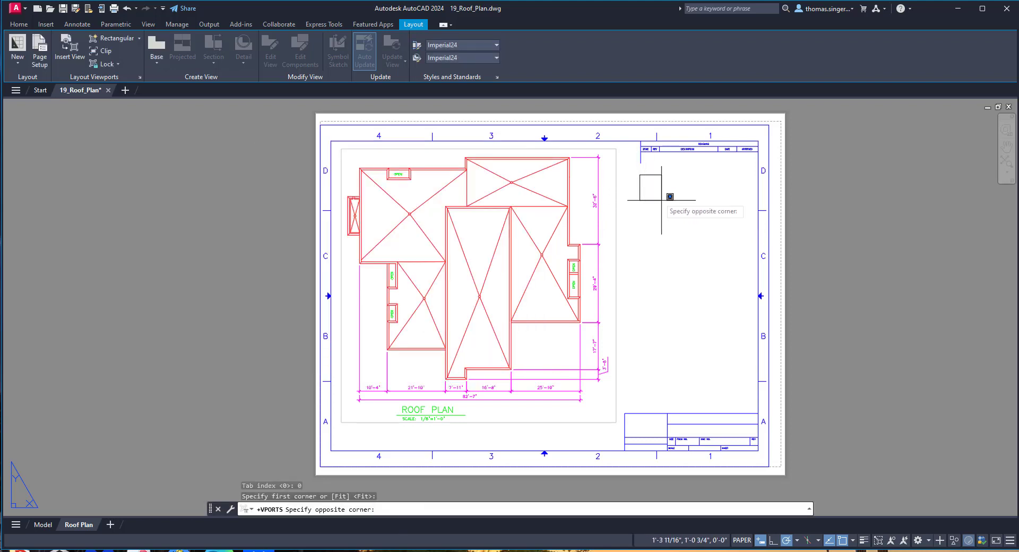
pyautogui.click(745, 398)
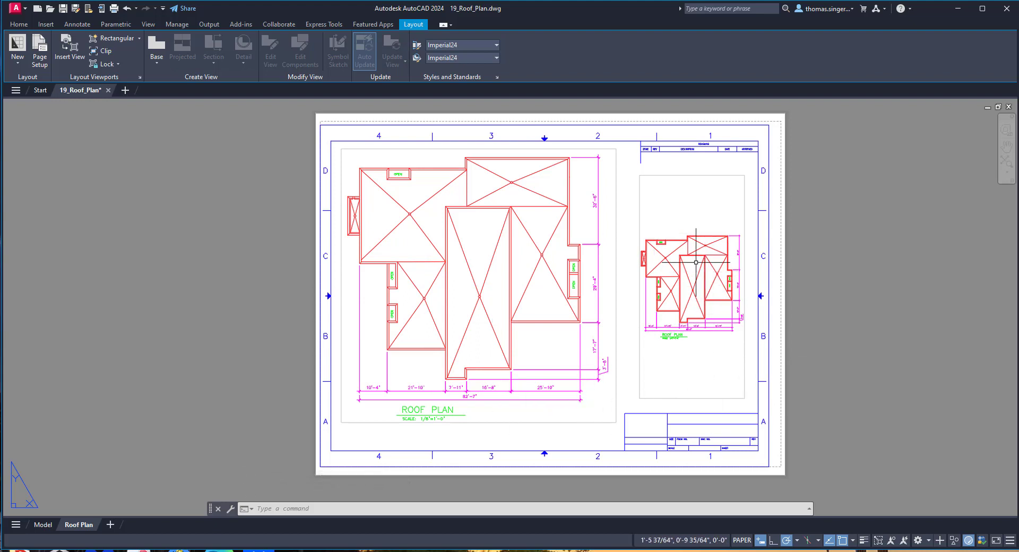
# Step: Move the small right-hand viewport onto the Title Block layer, then deselect it
pyautogui.click(25, 25)
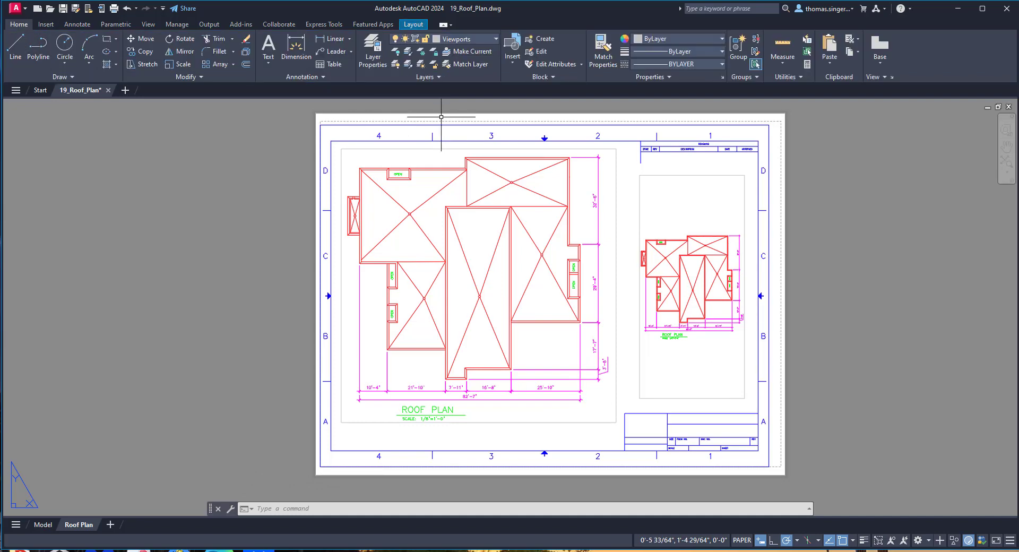
pyautogui.click(472, 41)
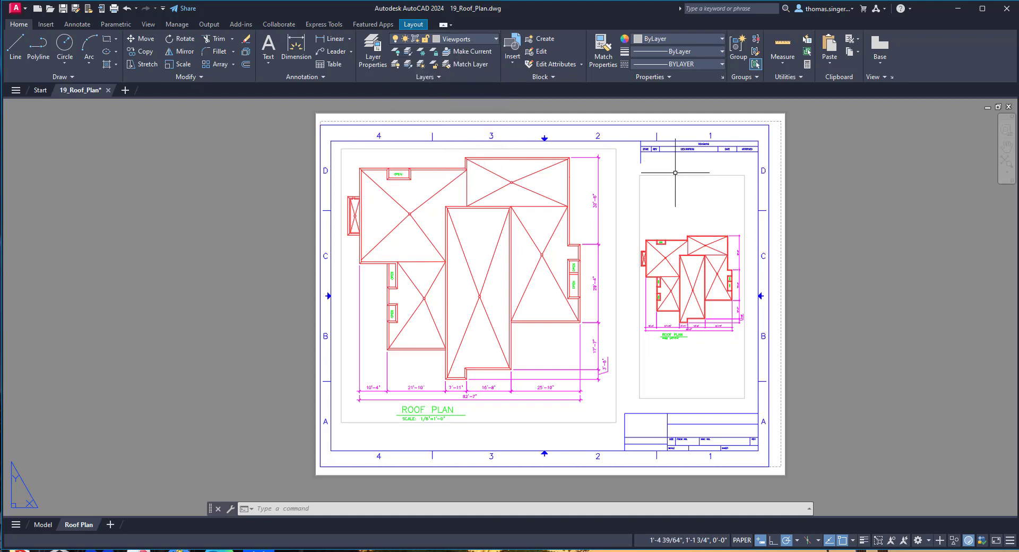
pyautogui.click(672, 178)
pyautogui.click(657, 164)
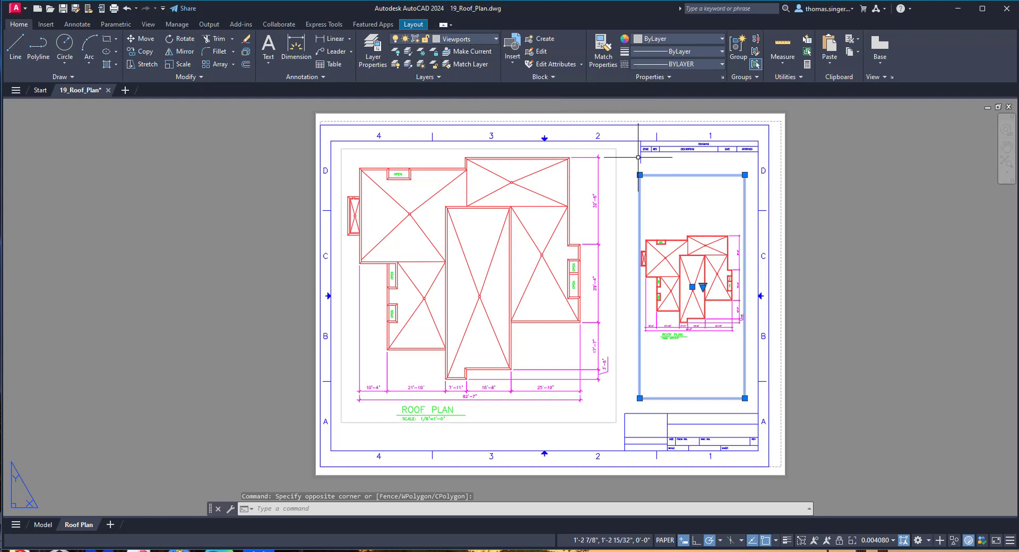
pyautogui.click(478, 39)
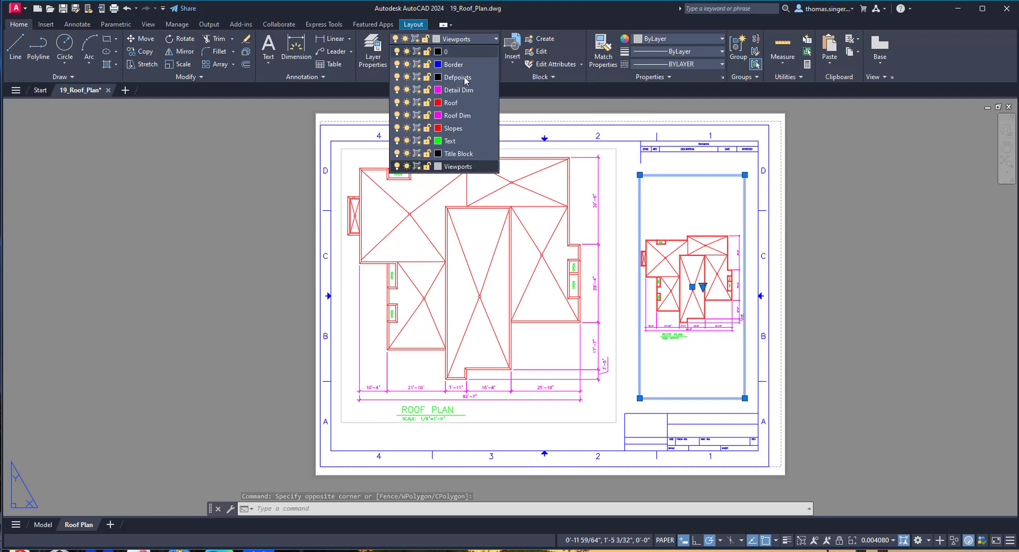
pyautogui.click(460, 155)
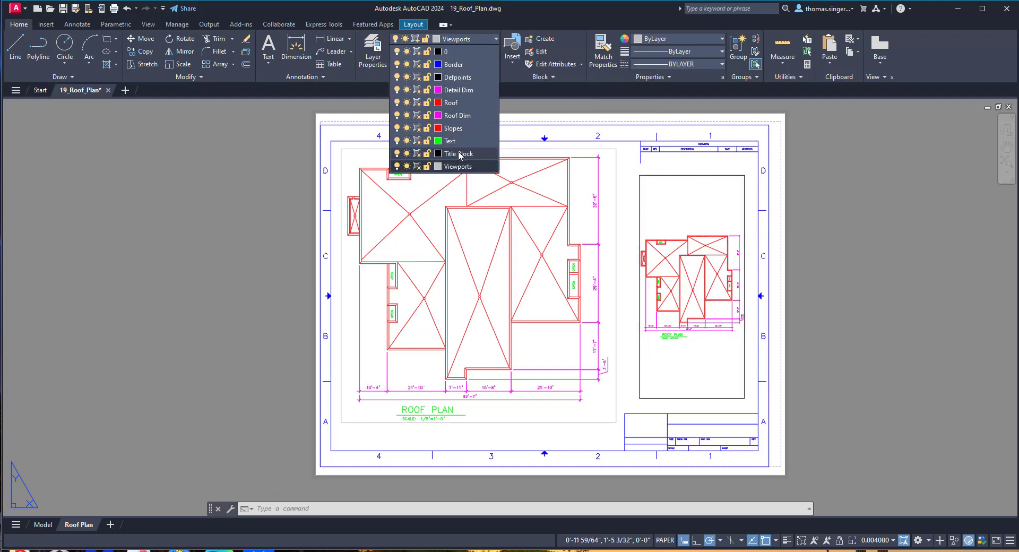
pyautogui.click(459, 154)
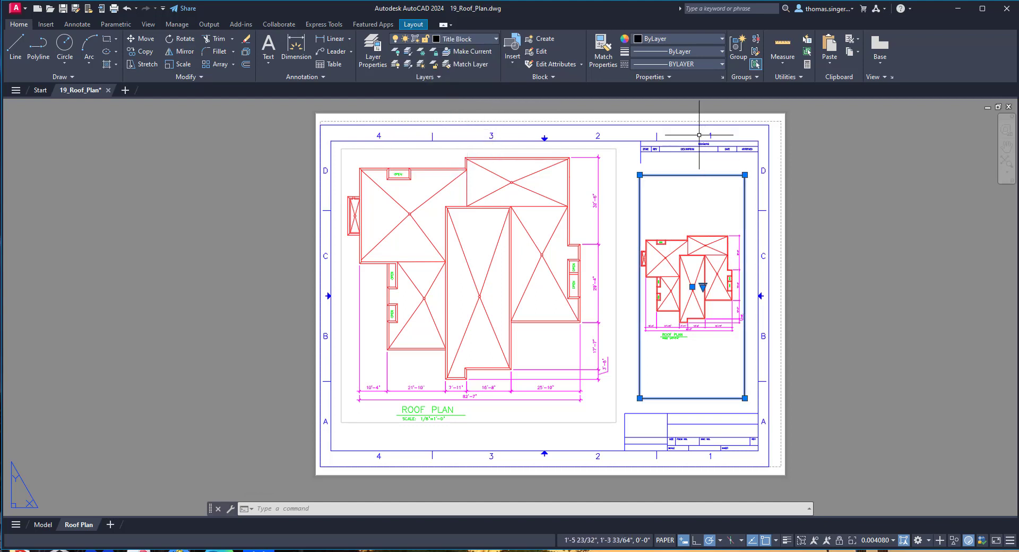
pyautogui.click(684, 182)
pyautogui.press('Escape')
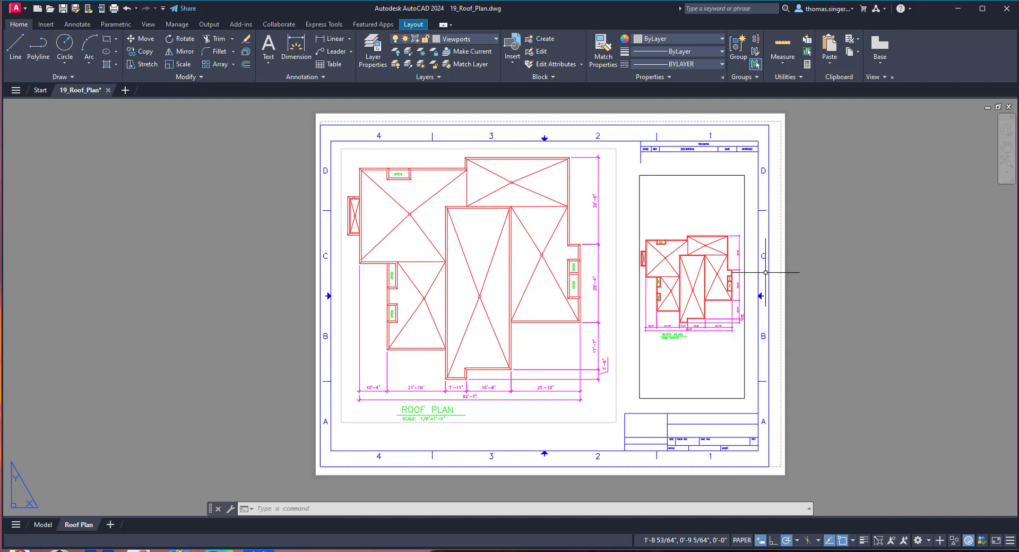
# Step: Activate the right viewport and zoom its view onto the green OPEN window labels
pyautogui.doubleClick(714, 201)
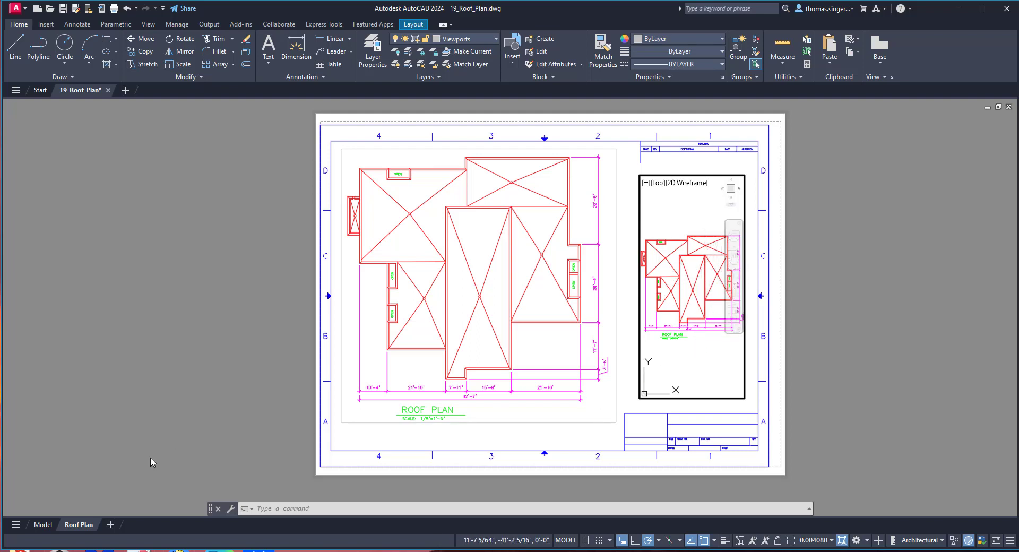
pyautogui.moveTo(43, 527)
pyautogui.moveTo(711, 246)
pyautogui.scroll(5, 715, 274)
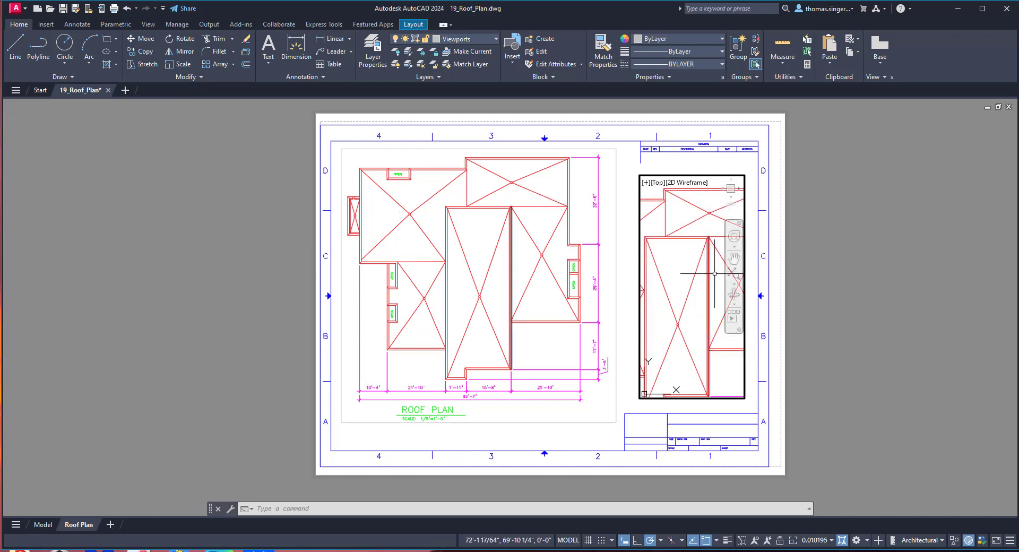
pyautogui.moveTo(715, 274); pyautogui.dragTo(655, 279, button='middle')
pyautogui.scroll(3, 690, 262)
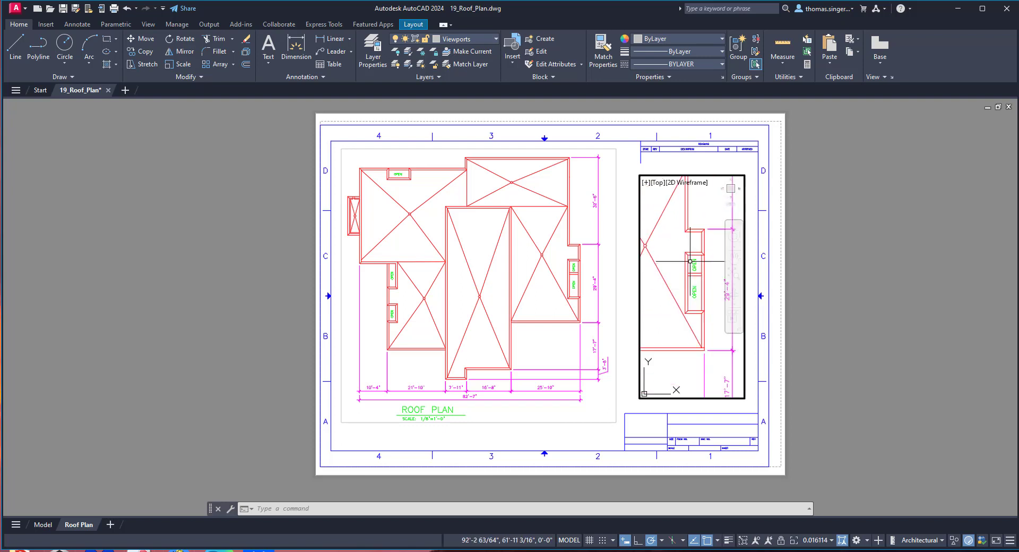
pyautogui.scroll(2, 690, 262)
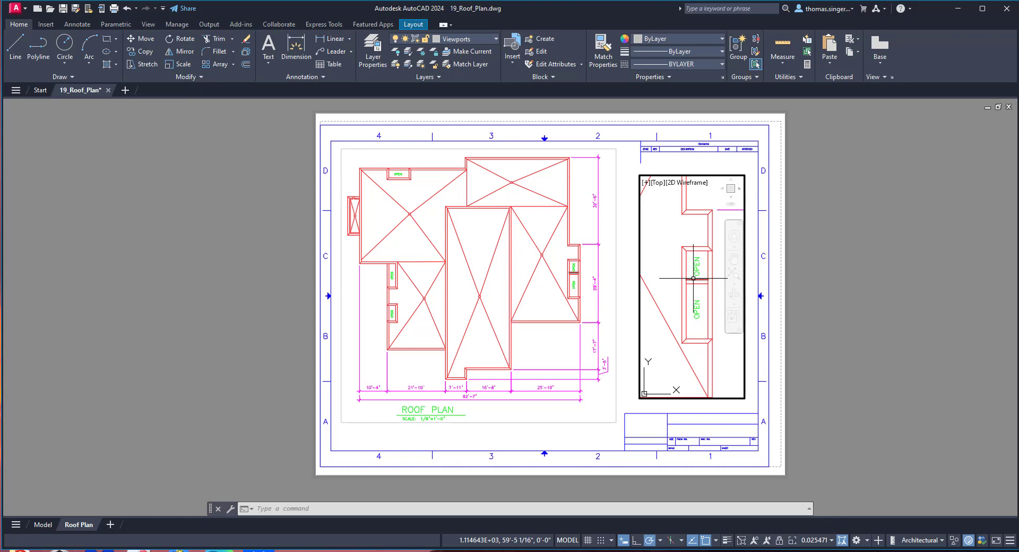
pyautogui.click(697, 258)
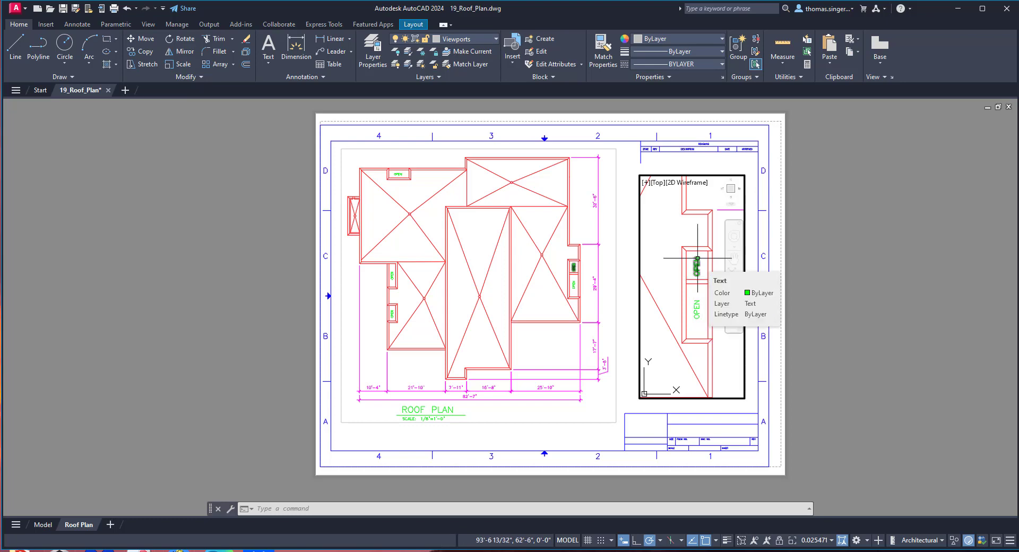
pyautogui.press('Escape')
pyautogui.click(43, 524)
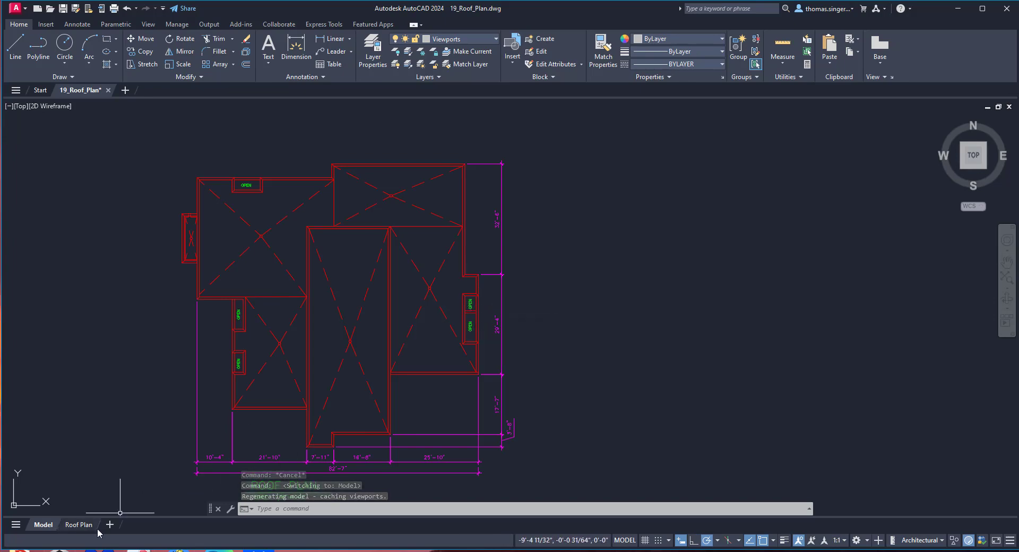
pyautogui.click(78, 524)
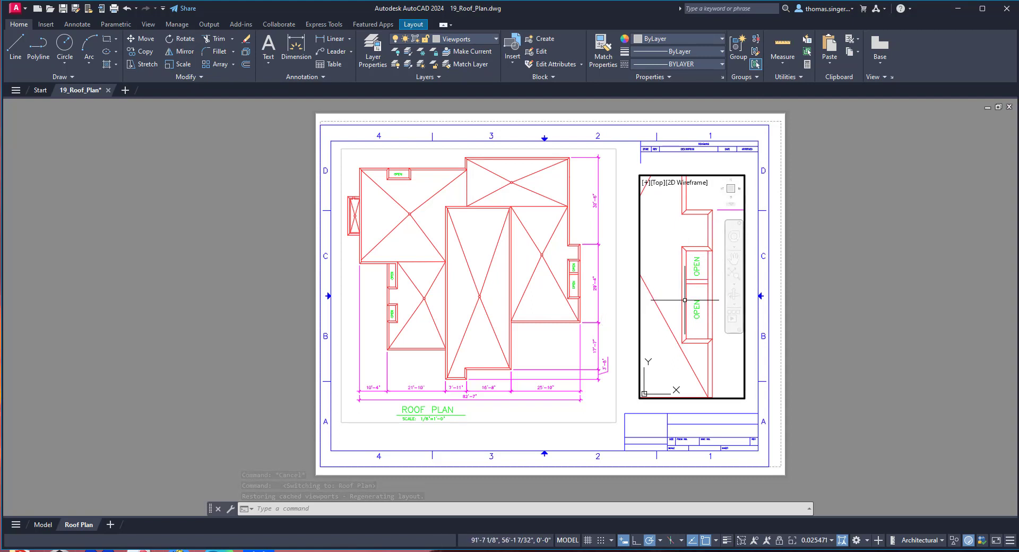
pyautogui.moveTo(683, 299)
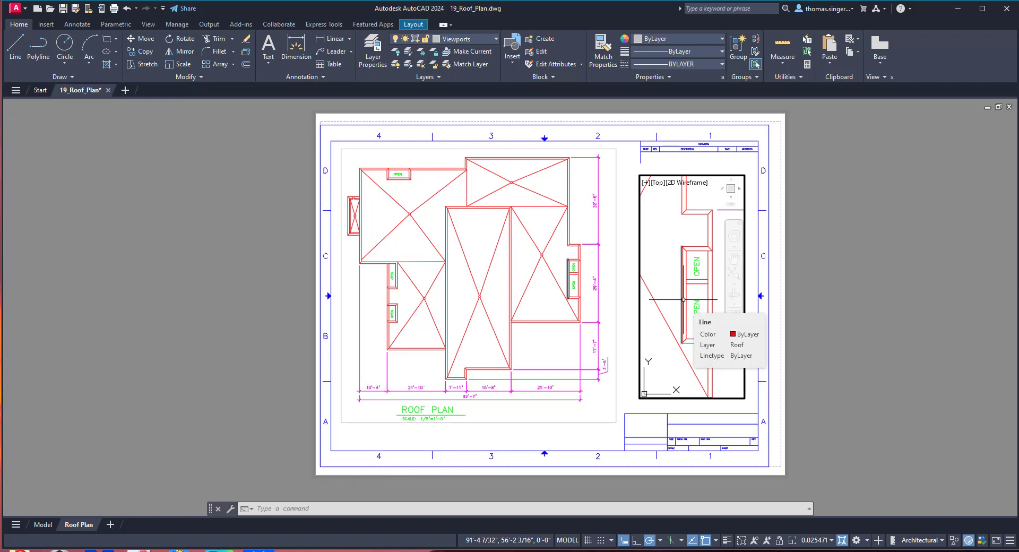
# Step: Open the Layer Properties Manager, select Roof Dim, and narrow the palette to uncover the viewport
pyautogui.click(497, 39)
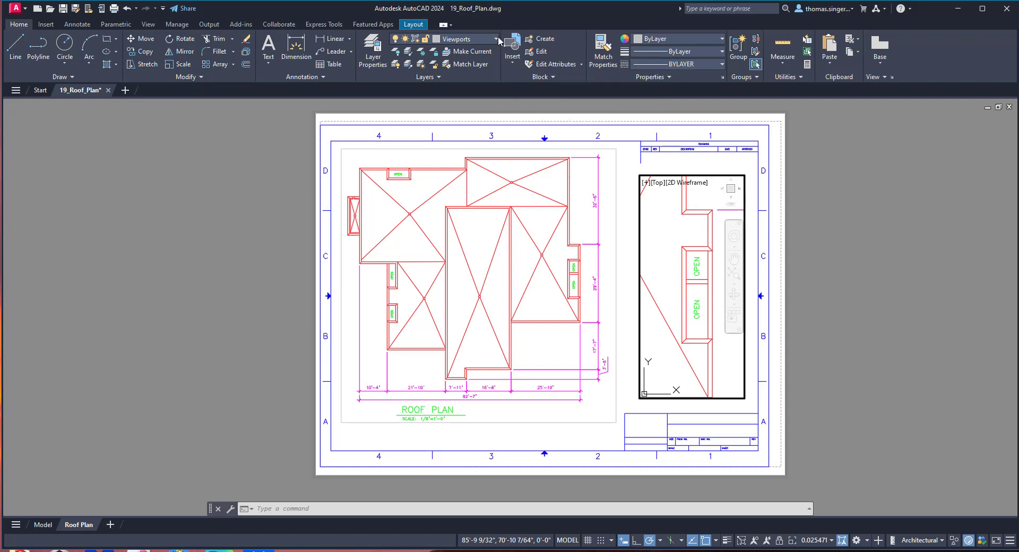
pyautogui.click(371, 53)
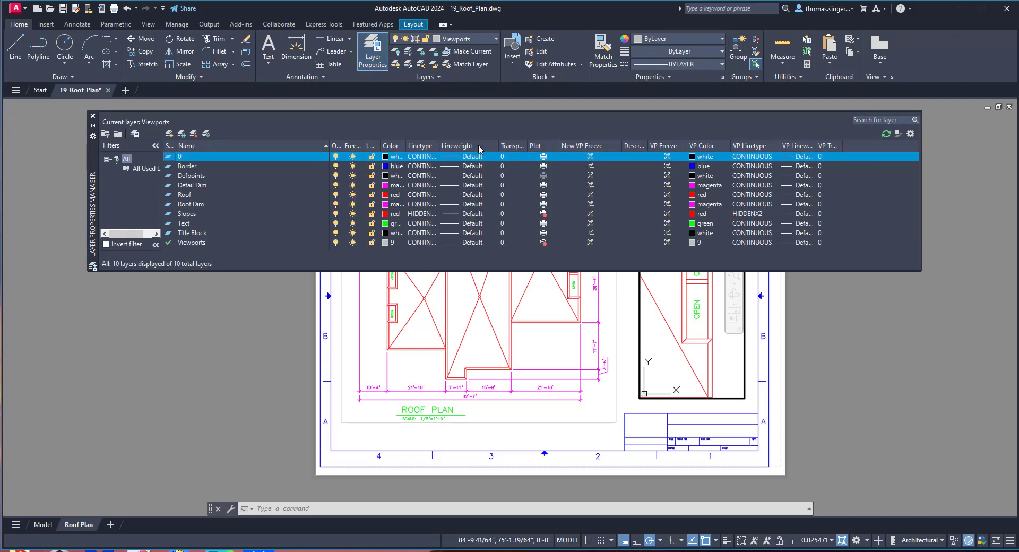
pyautogui.click(919, 204)
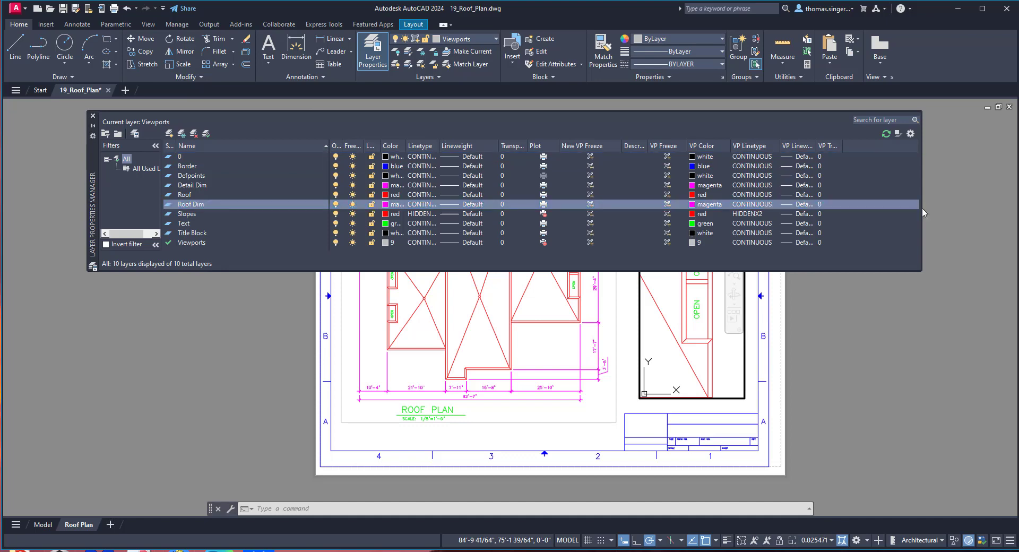
pyautogui.moveTo(922, 212); pyautogui.dragTo(529, 211)
# Step: Widen the layer palette and its Description, VP Freeze and VP Transparency columns
pyautogui.scroll(-1, 260, 215)
pyautogui.scroll(1, 262, 217)
pyautogui.scroll(-1, 260, 208)
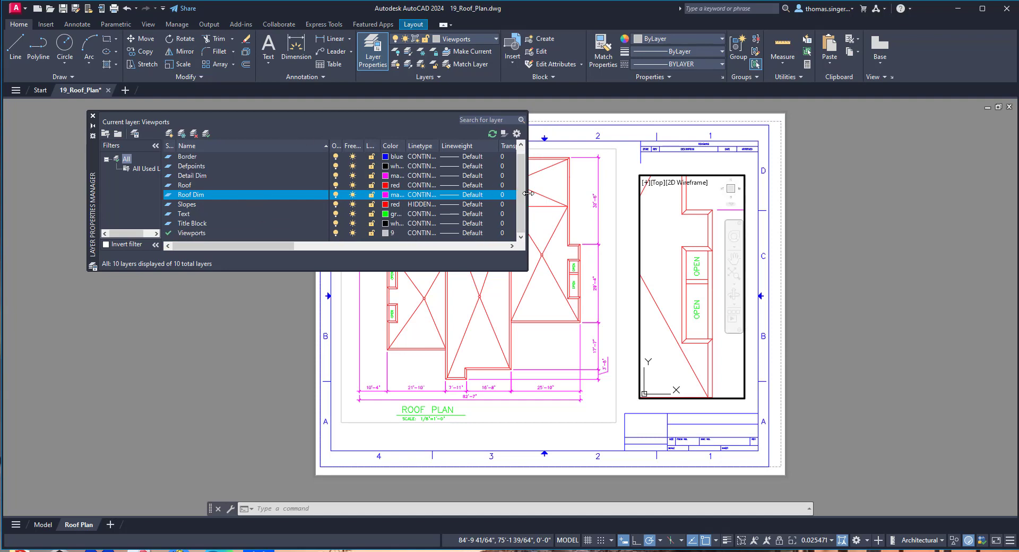
pyautogui.moveTo(527, 184); pyautogui.dragTo(915, 186)
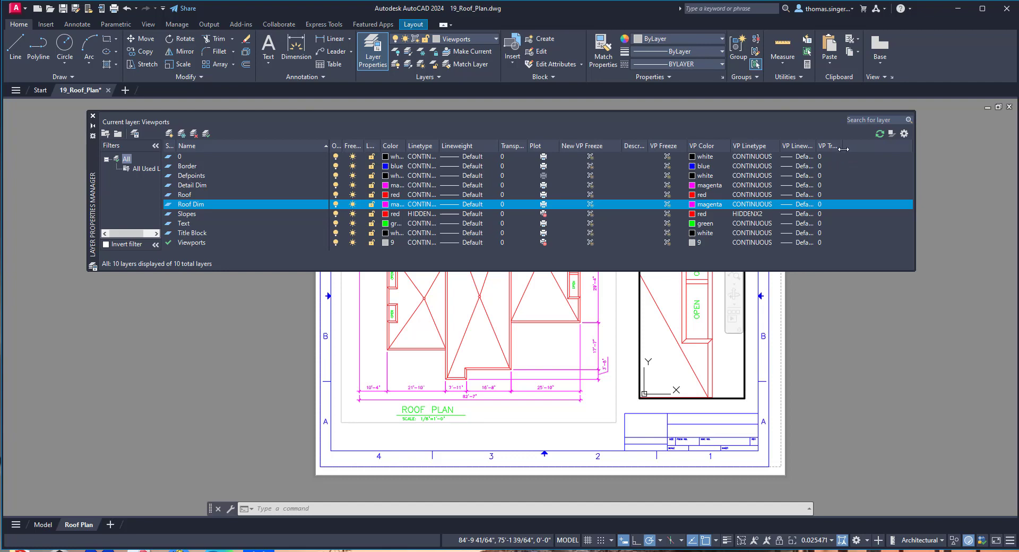
pyautogui.moveTo(843, 146)
pyautogui.mouseDown()
pyautogui.moveTo(867, 146)
pyautogui.moveTo(828, 145)
pyautogui.moveTo(843, 146)
pyautogui.mouseUp()
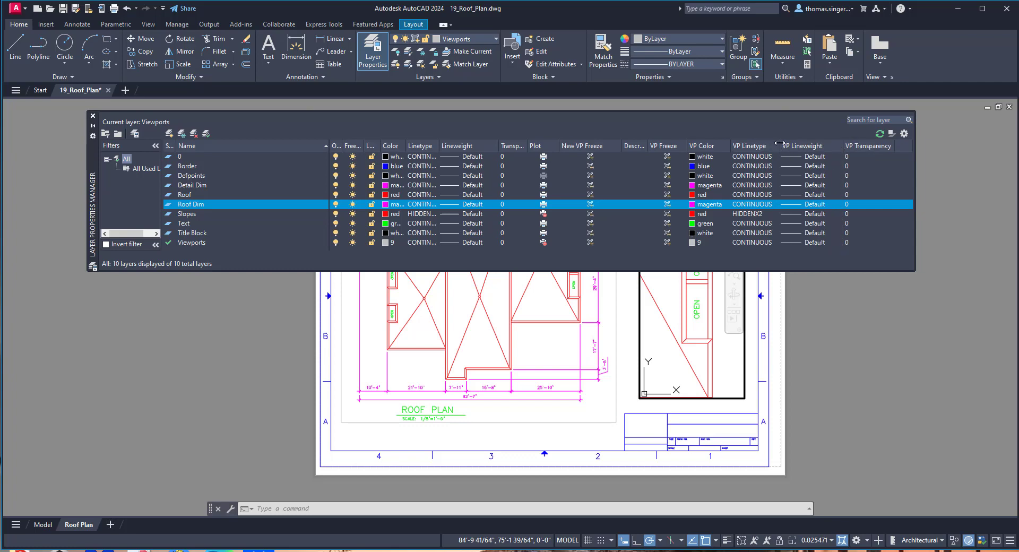
pyautogui.moveTo(778, 144); pyautogui.dragTo(805, 145)
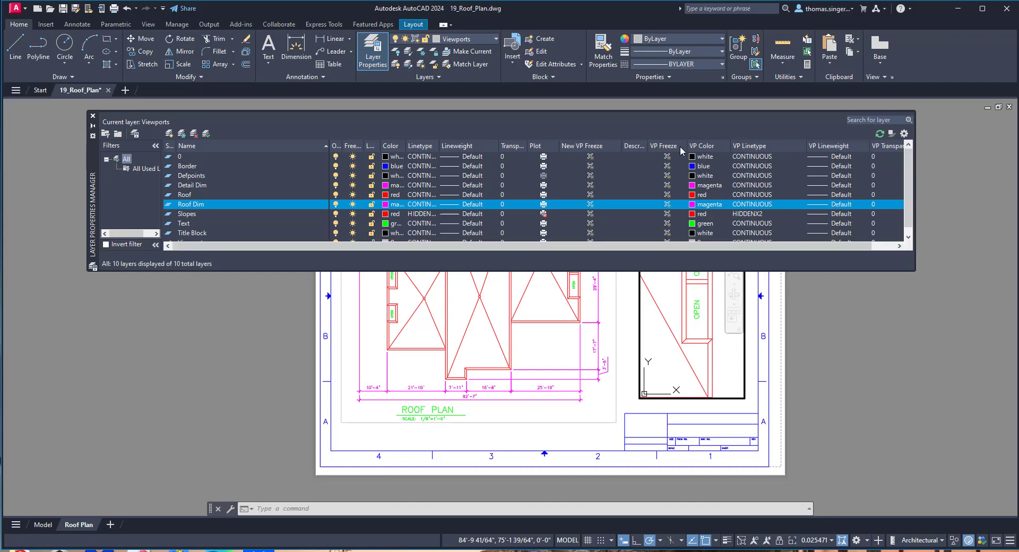
pyautogui.moveTo(684, 147); pyautogui.dragTo(712, 147)
pyautogui.moveTo(648, 147); pyautogui.dragTo(675, 149)
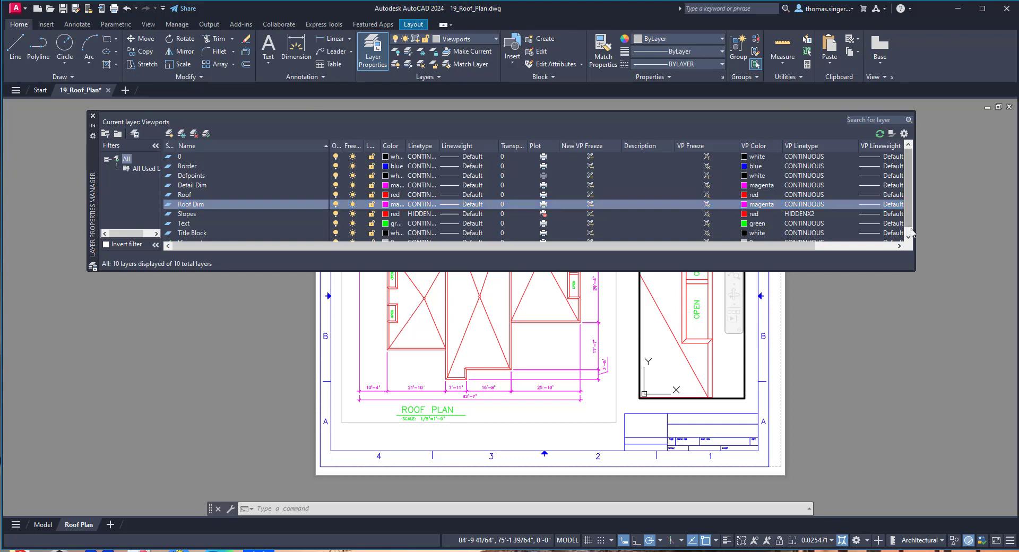
pyautogui.moveTo(914, 231); pyautogui.dragTo(977, 234)
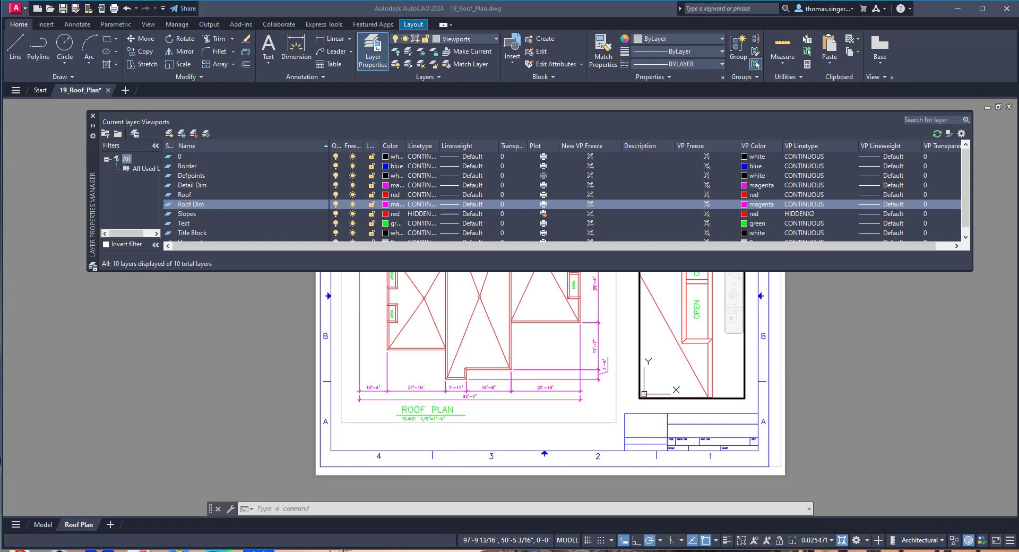
# Step: VP-freeze the Text layer in the detail viewport and move the layer palette below the drawing
pyautogui.click(948, 223)
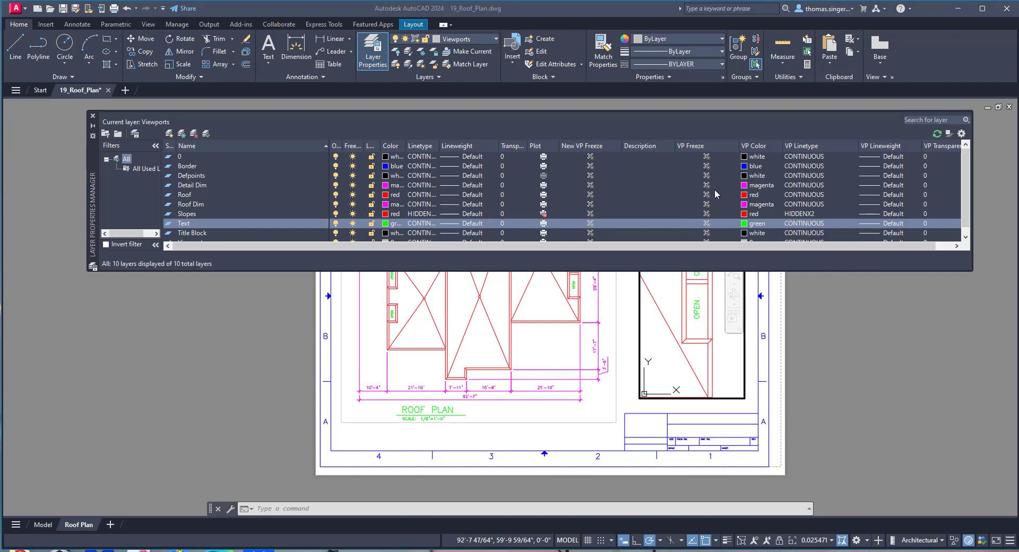
pyautogui.click(724, 116)
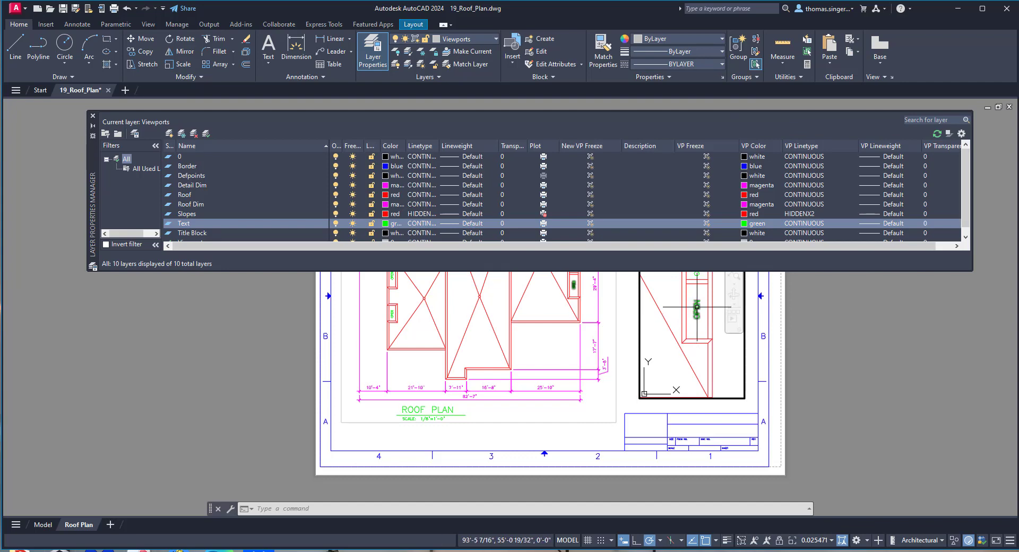
pyautogui.moveTo(696, 307)
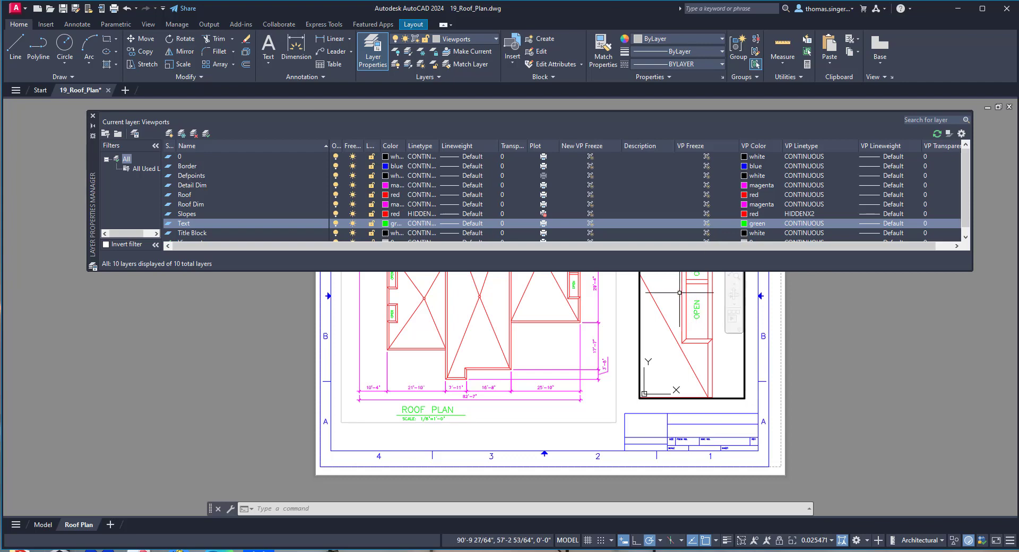
pyautogui.click(706, 225)
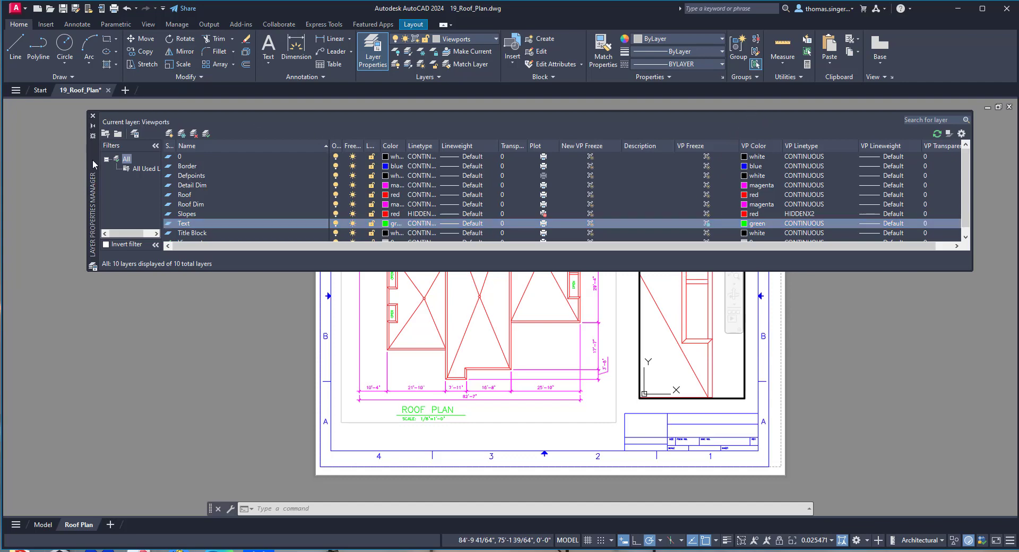
pyautogui.moveTo(93, 163)
pyautogui.mouseDown()
pyautogui.moveTo(92, 331)
pyautogui.moveTo(176, 444)
pyautogui.moveTo(143, 389)
pyautogui.mouseUp()
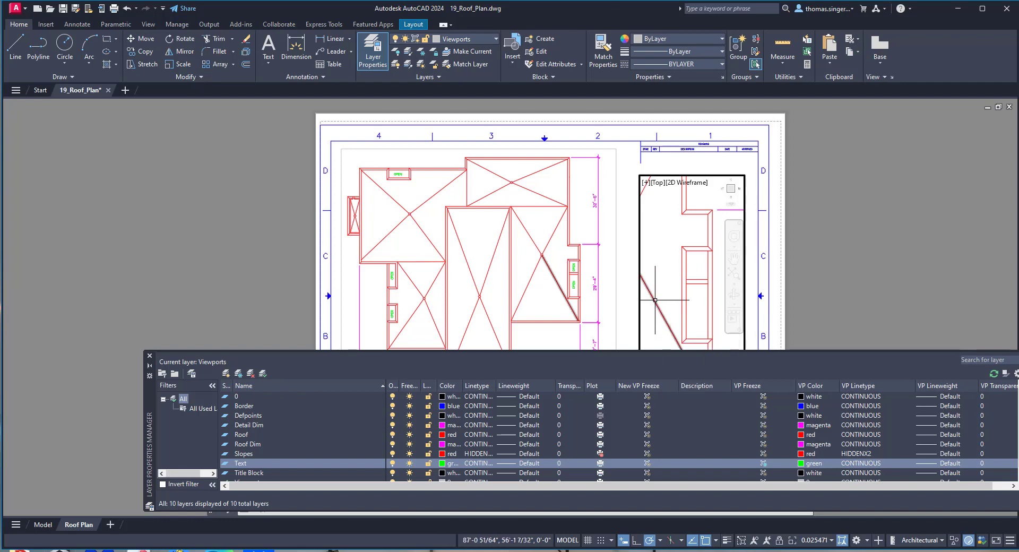
pyautogui.moveTo(654, 301)
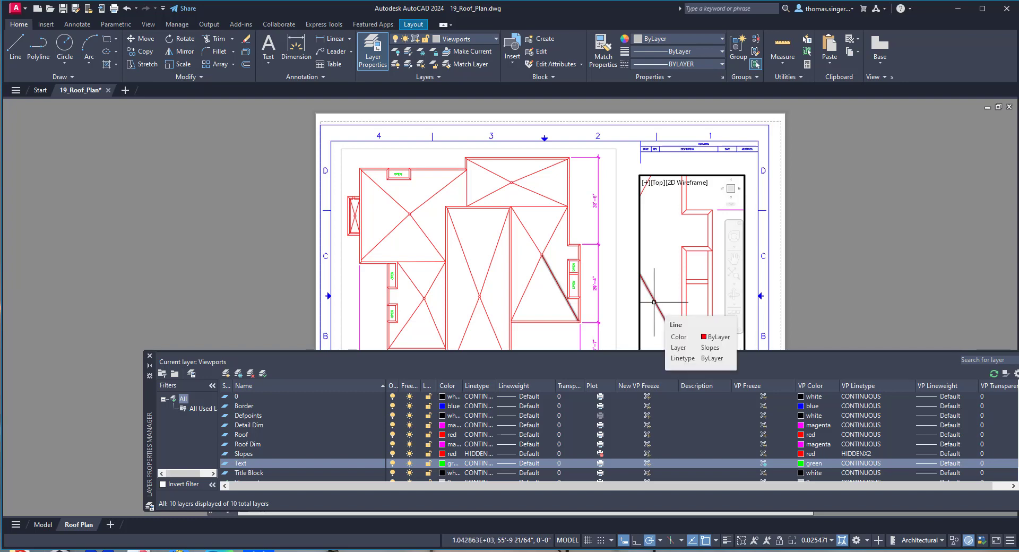
pyautogui.click(653, 302)
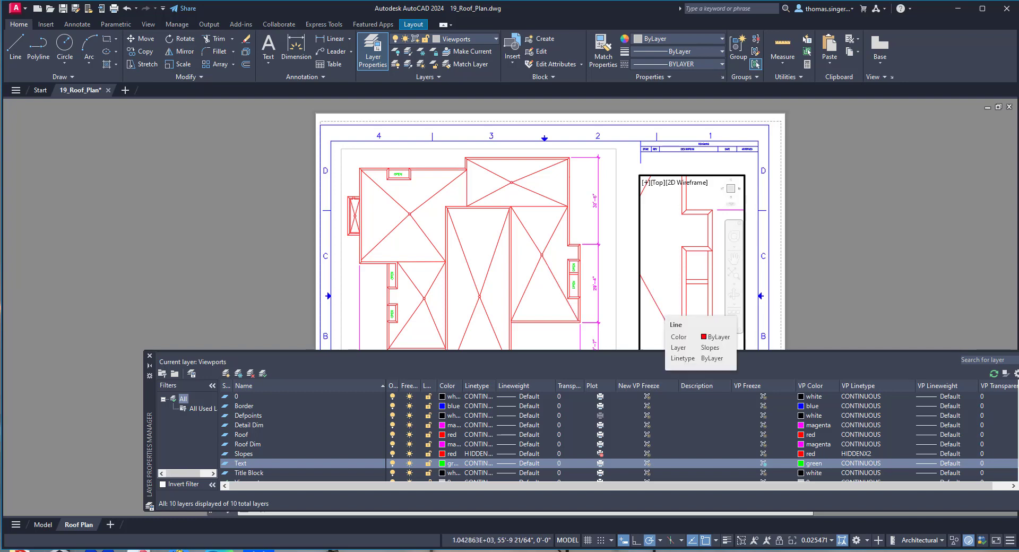
pyautogui.rightClick(653, 301)
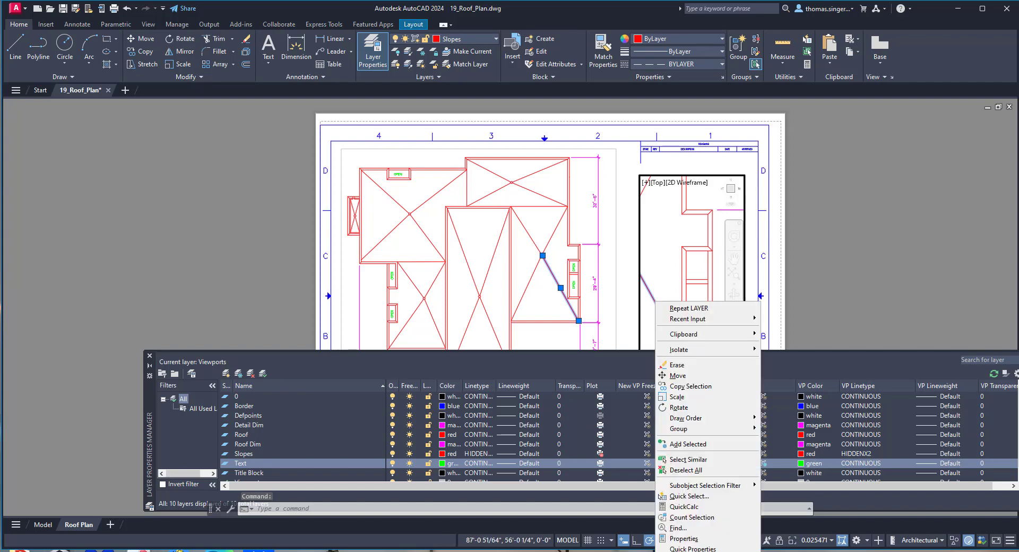
pyautogui.click(684, 539)
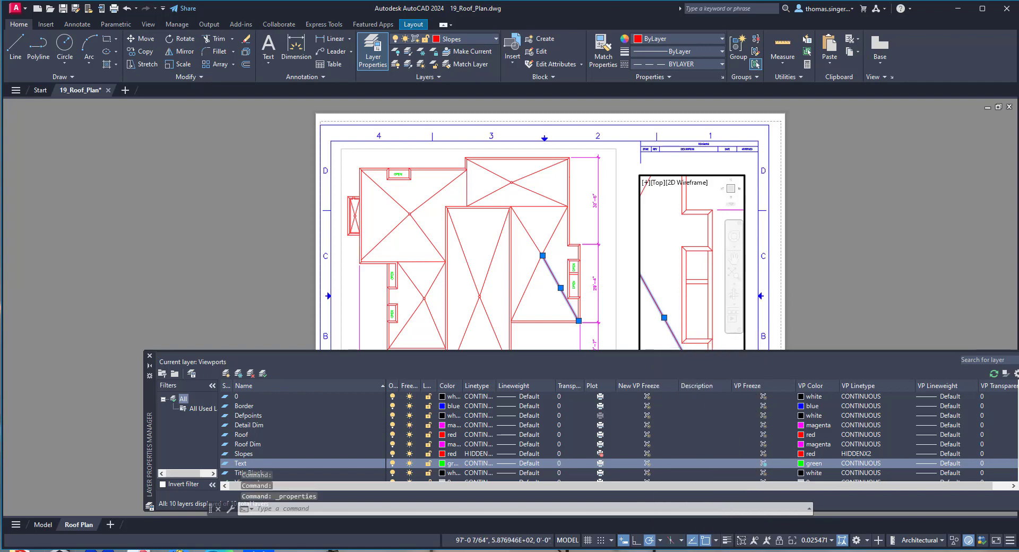
pyautogui.moveTo(950, 142)
pyautogui.mouseDown()
pyautogui.moveTo(848, 142)
pyautogui.moveTo(942, 139)
pyautogui.mouseUp()
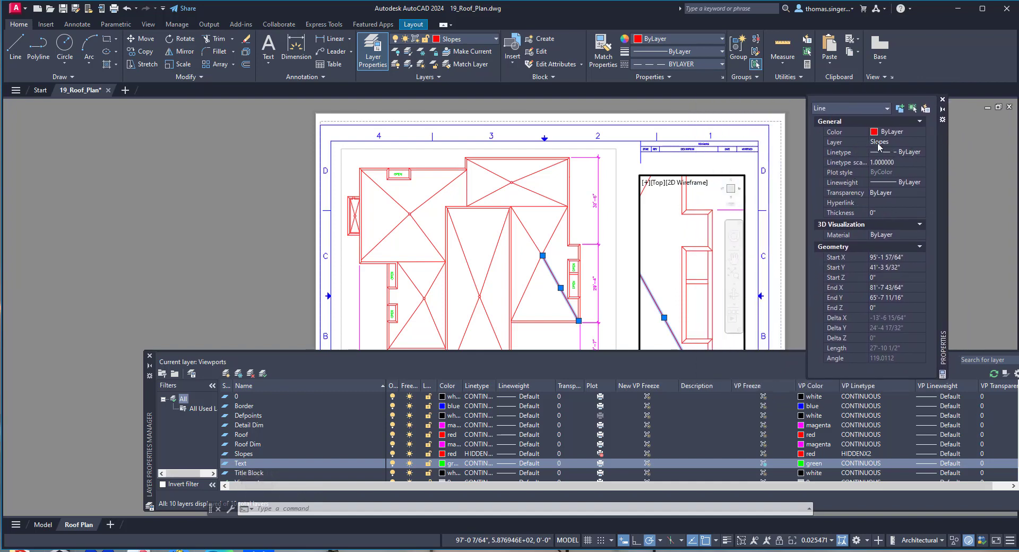
pyautogui.click(942, 100)
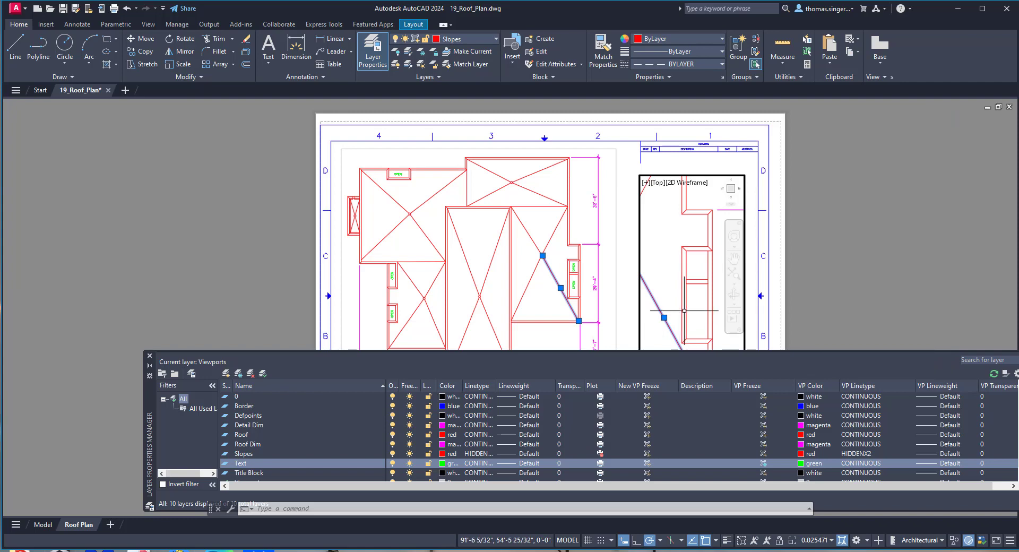
# Step: Set the Slopes layer's VP Color to blue for the detail viewport
pyautogui.press('Escape')
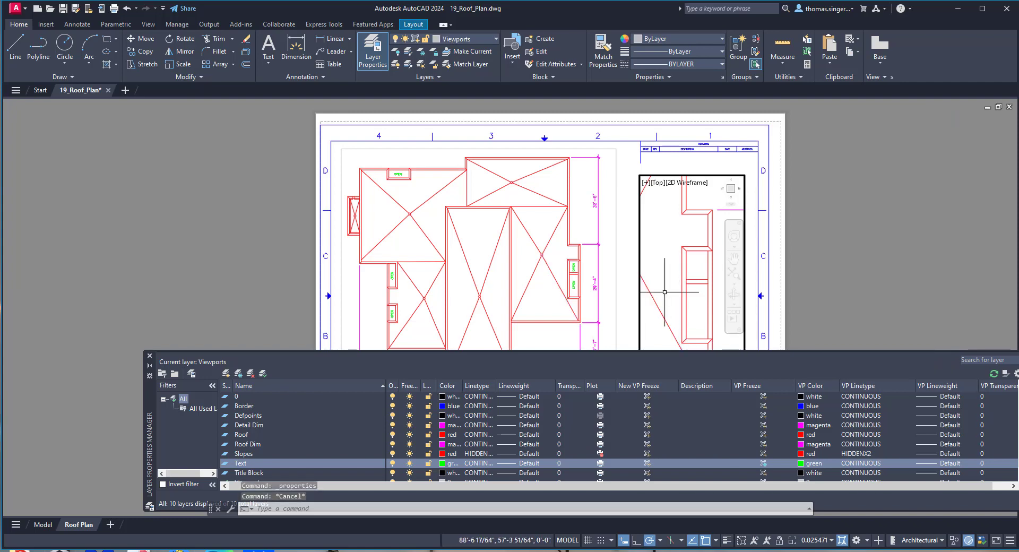
pyautogui.scroll(-1, 527, 441)
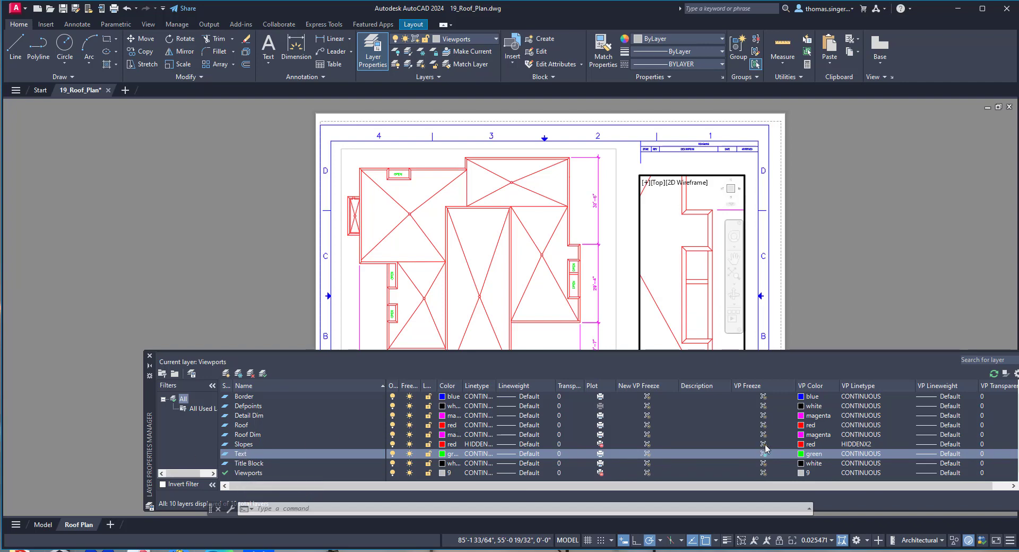
pyautogui.click(801, 444)
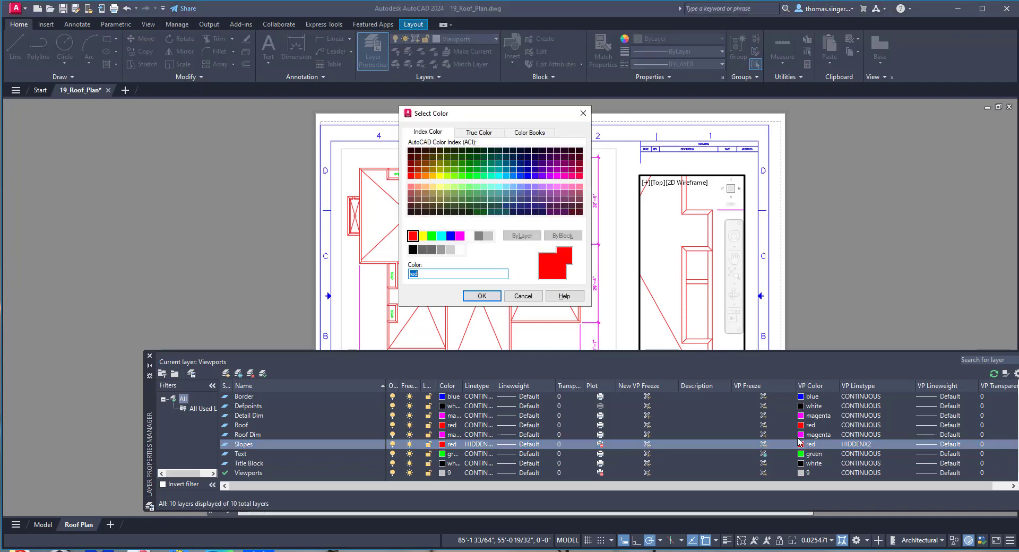
pyautogui.click(449, 237)
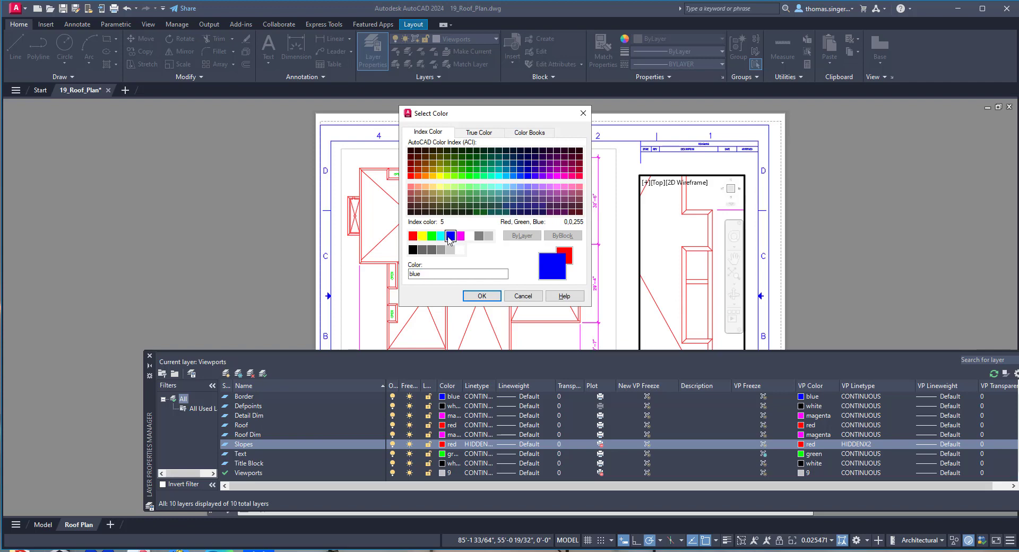
pyautogui.click(479, 296)
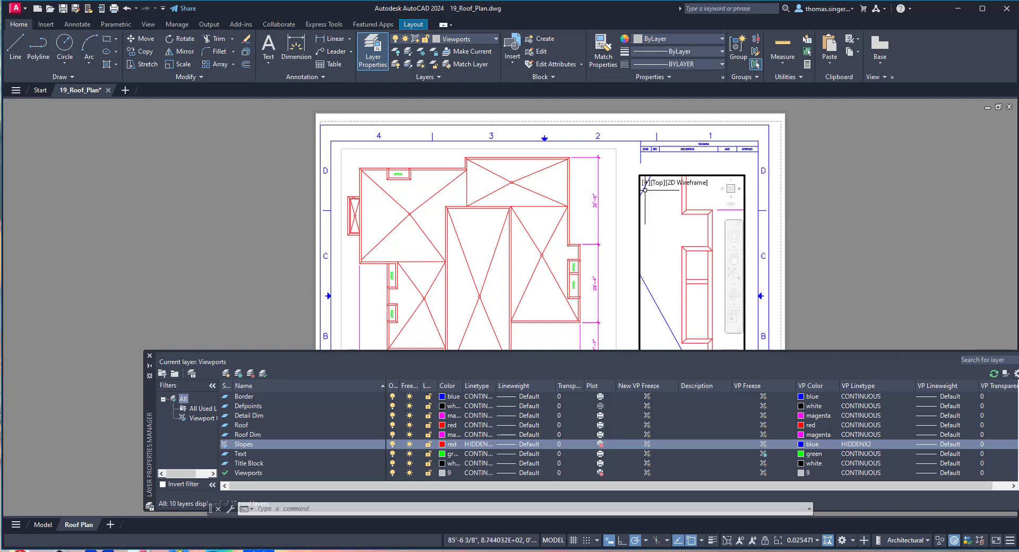
# Step: Pan and zoom the detail viewport to frame the blue roof slopes and 29'-4" dimension
pyautogui.moveTo(645, 190)
pyautogui.mouseDown(button='middle')
pyautogui.moveTo(654, 241)
pyautogui.moveTo(691, 248)
pyautogui.moveTo(655, 240)
pyautogui.moveTo(676, 246)
pyautogui.moveTo(696, 165)
pyautogui.mouseUp(button='middle')
pyautogui.scroll(-3, 657, 246)
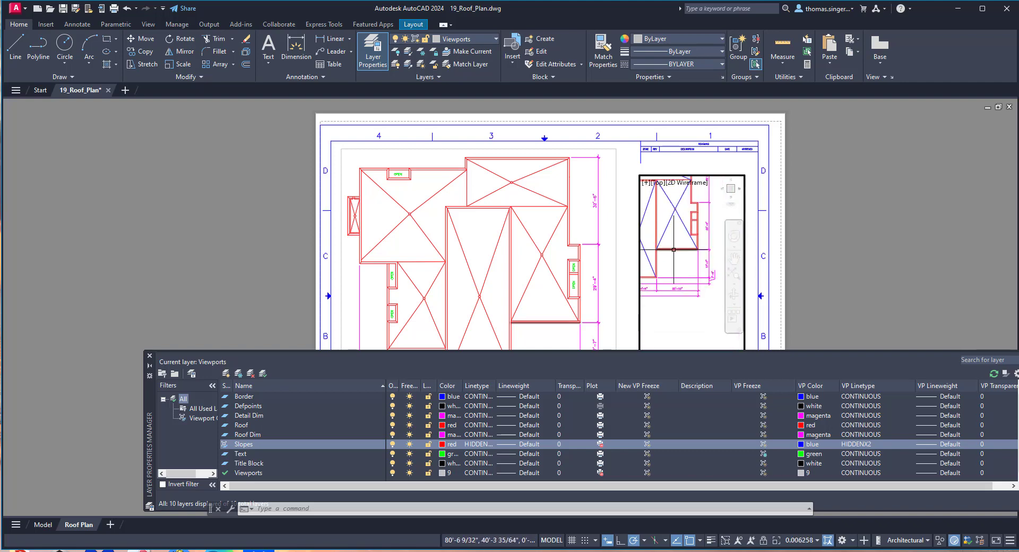
pyautogui.moveTo(657, 246)
pyautogui.mouseDown(button='middle')
pyautogui.moveTo(718, 250)
pyautogui.moveTo(737, 256)
pyautogui.moveTo(706, 263)
pyautogui.moveTo(743, 266)
pyautogui.moveTo(713, 262)
pyautogui.mouseUp(button='middle')
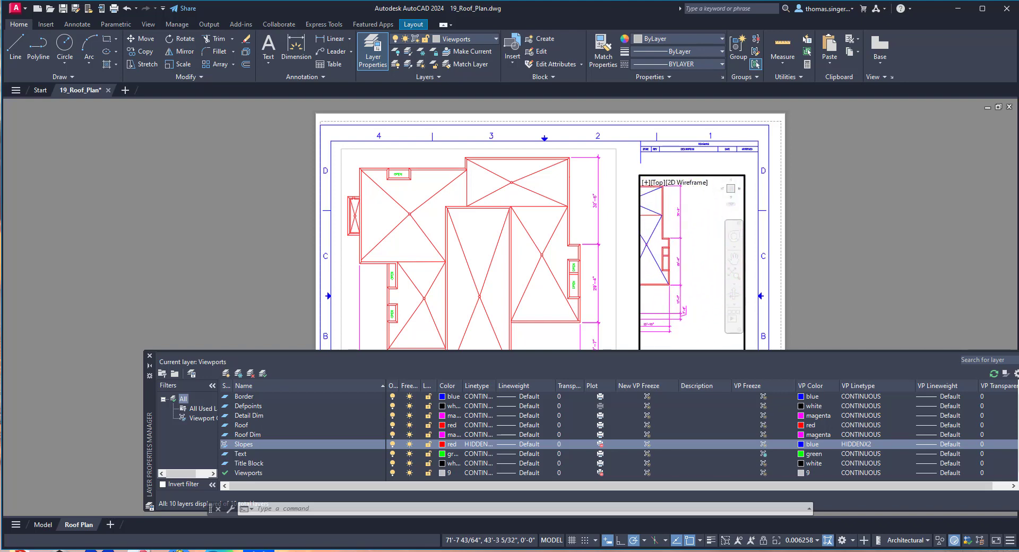
pyautogui.scroll(-3, 663, 258)
pyautogui.scroll(6, 665, 259)
pyautogui.moveTo(665, 250)
pyautogui.mouseDown(button='middle')
pyautogui.moveTo(667, 232)
pyautogui.moveTo(671, 263)
pyautogui.moveTo(660, 266)
pyautogui.mouseUp(button='middle')
pyautogui.scroll(-2, 666, 231)
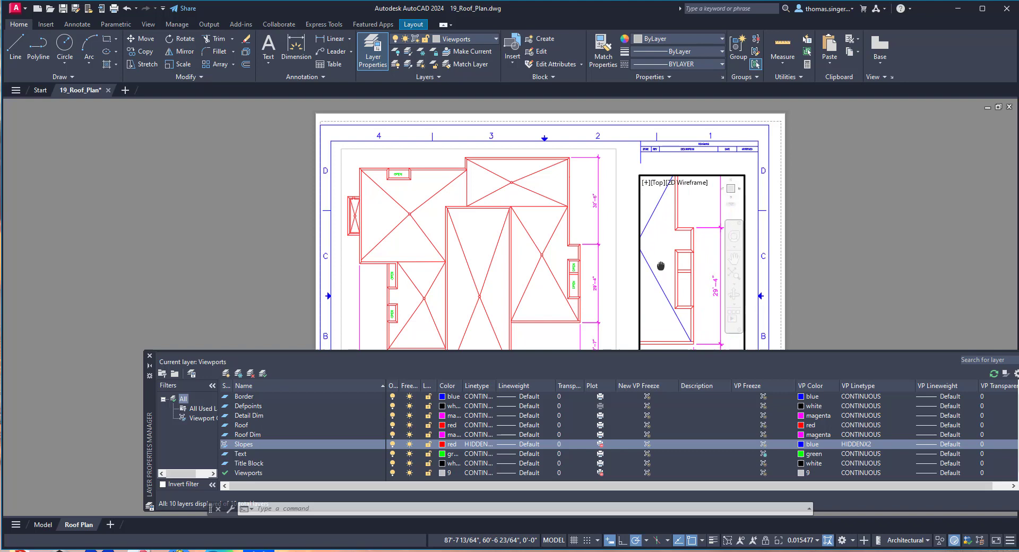
# Step: Toggle the Plot setting of the Slopes layer, then clear the selected roof dimension
pyautogui.click(600, 444)
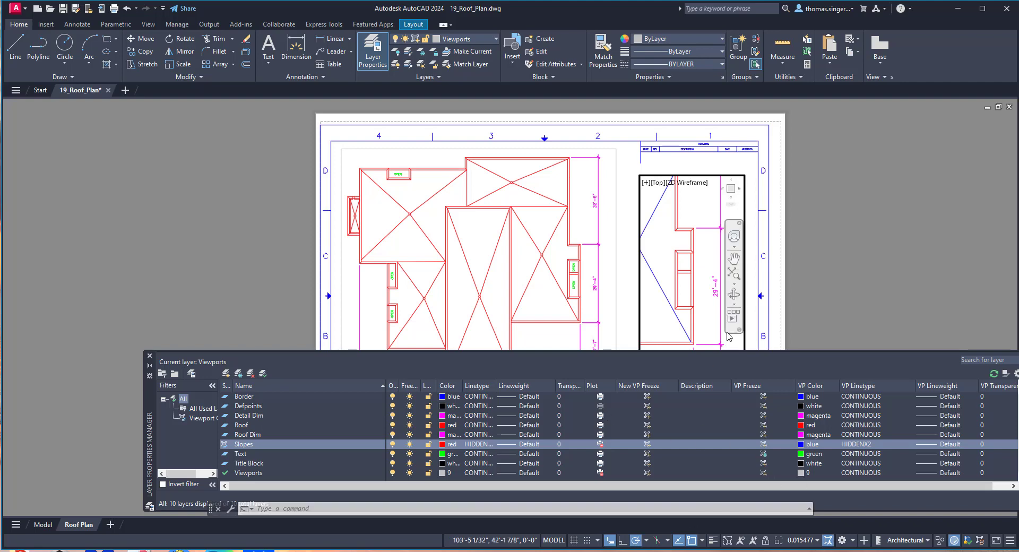
pyautogui.click(714, 287)
pyautogui.press('Escape')
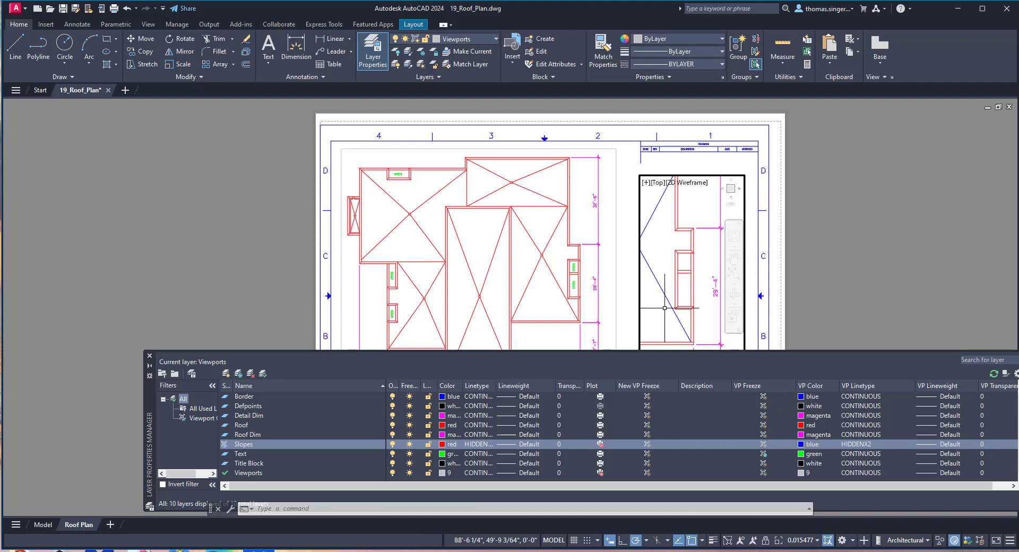